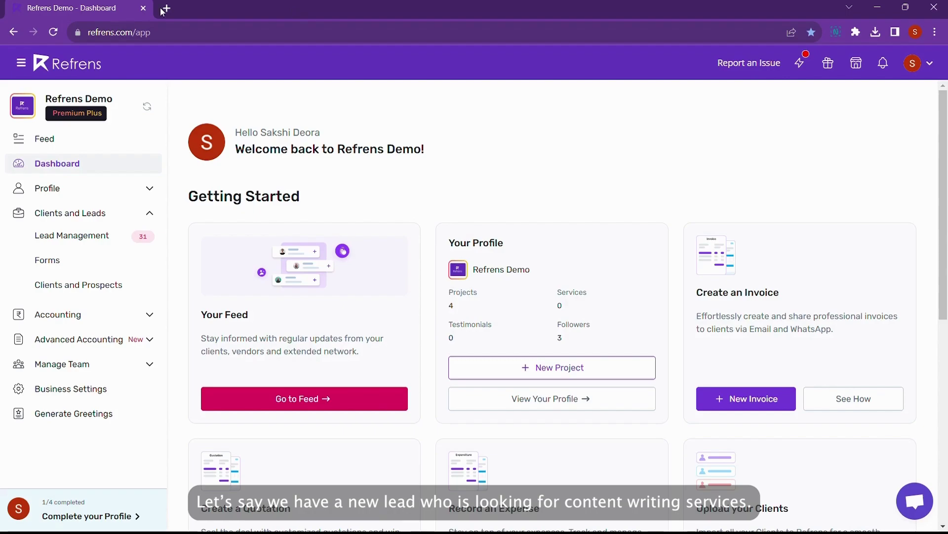
Start a new lead and paste a description requesting Instagram posts, reels and website blogs.
left_click(77, 238)
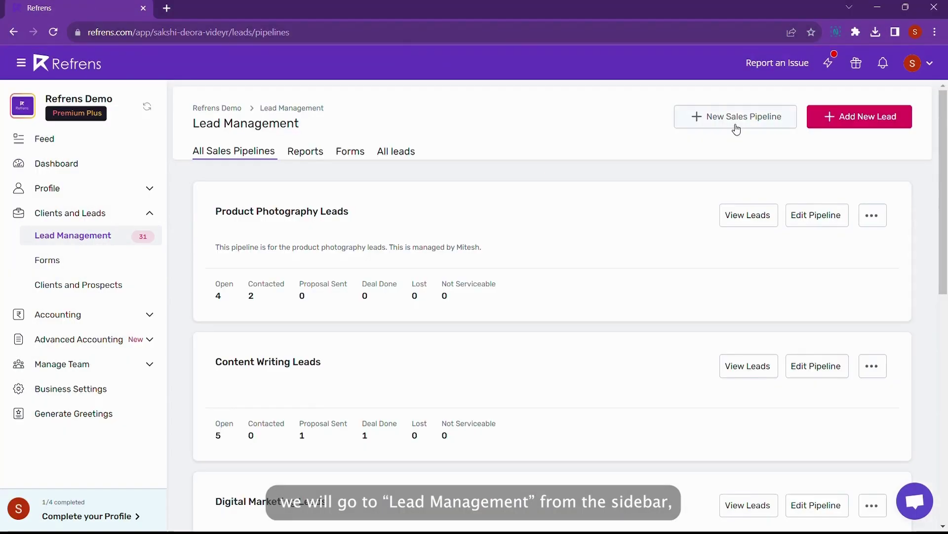
left_click(857, 123)
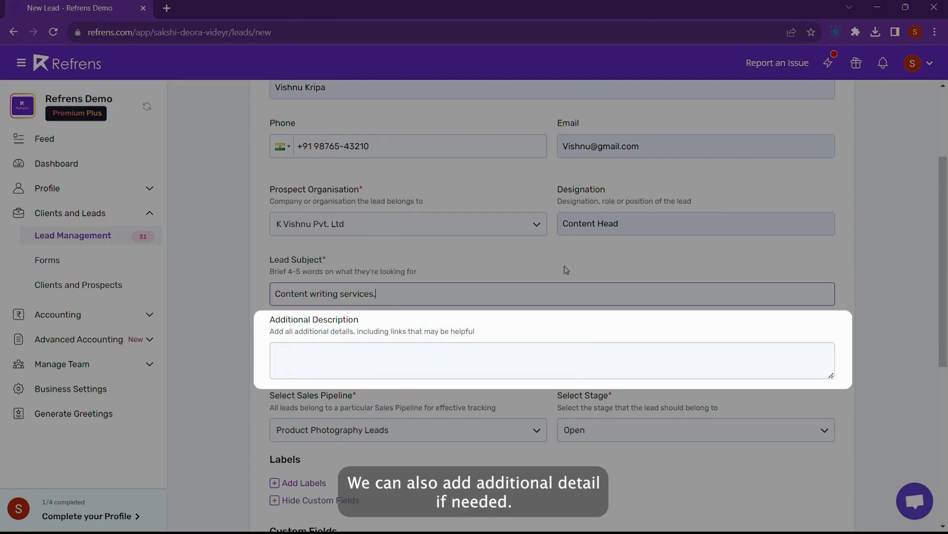
left_click(288, 365)
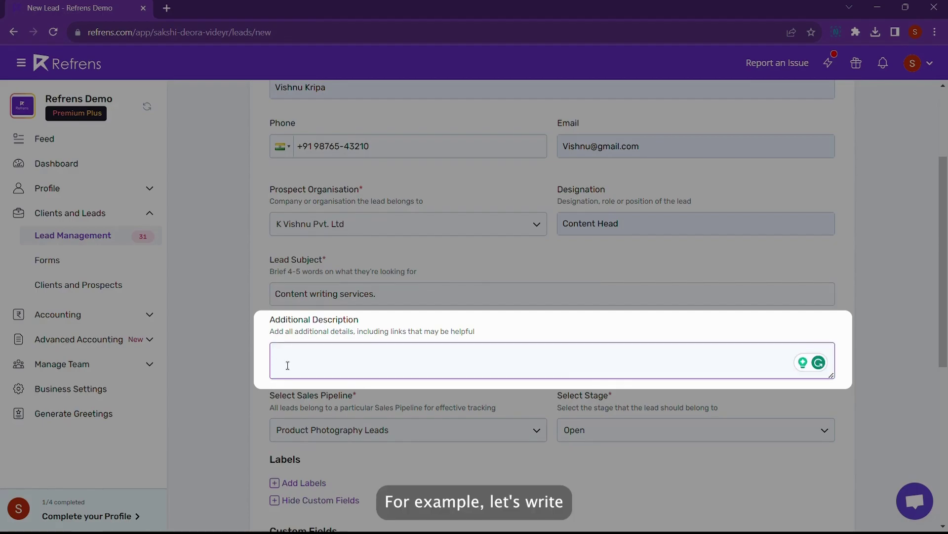
type("The lead requires content for Instagram posts, reels, and website blogs.")
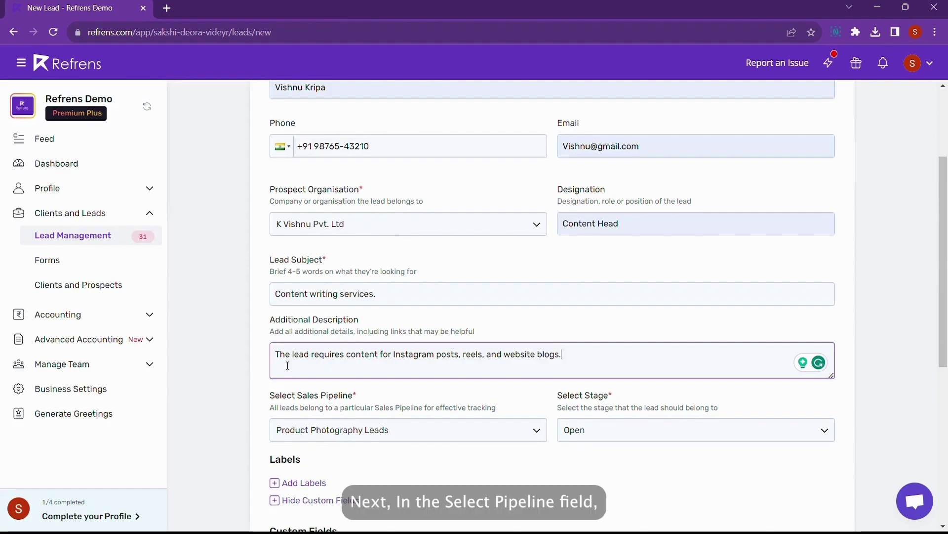
Assign the lead to the Content Writing Leads pipeline at the Contacted stage.
scroll(288, 366, "down", 1)
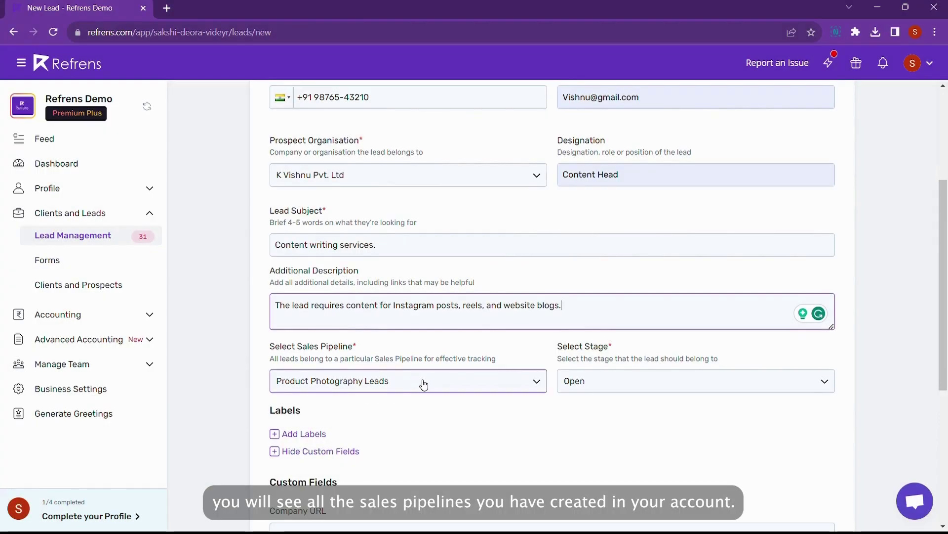
left_click(423, 382)
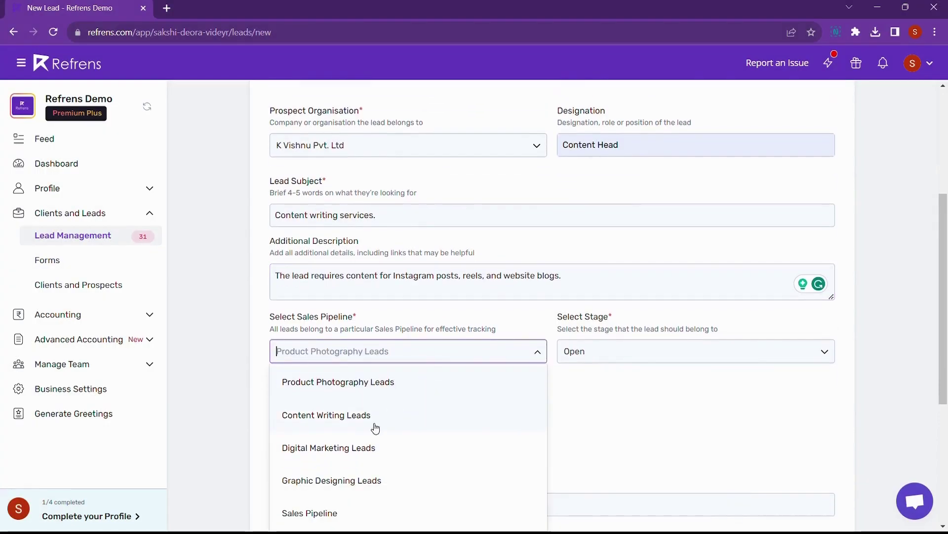
left_click(375, 427)
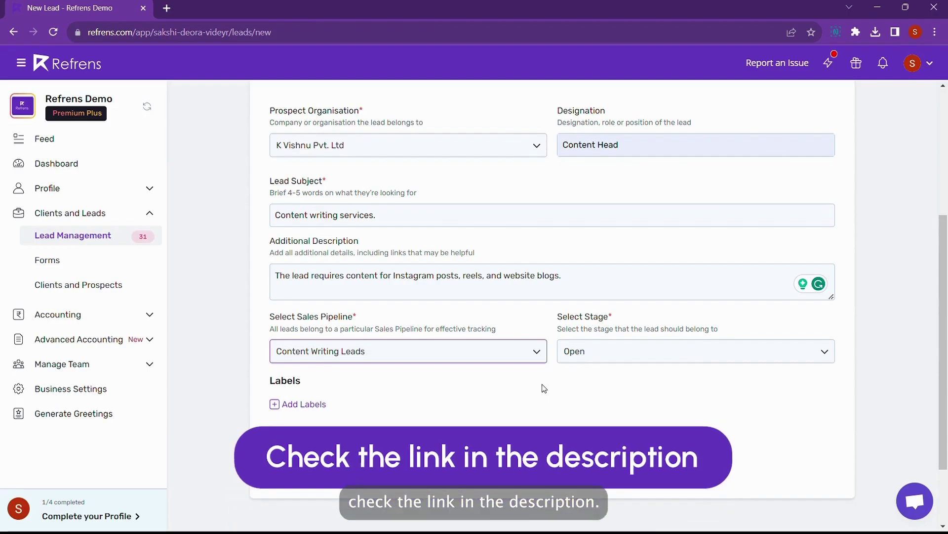
left_click(635, 359)
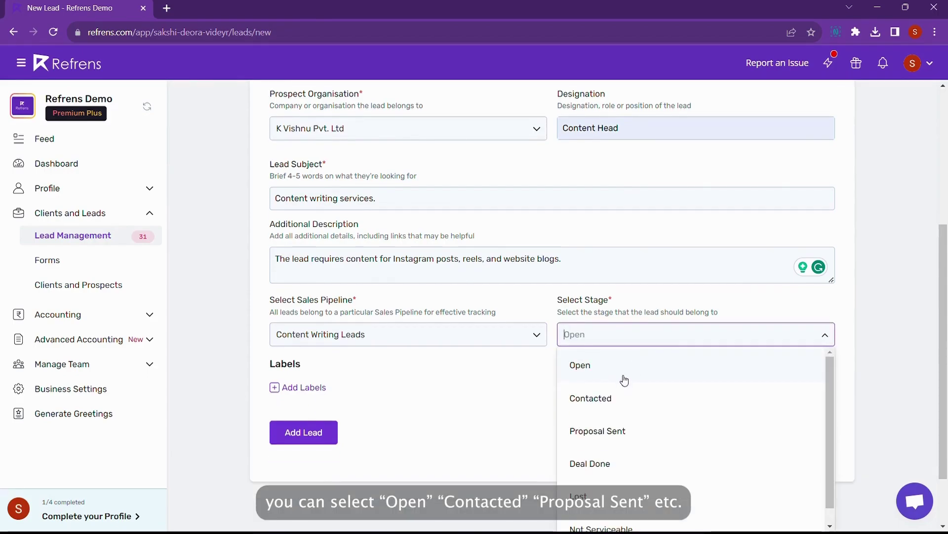
left_click(604, 396)
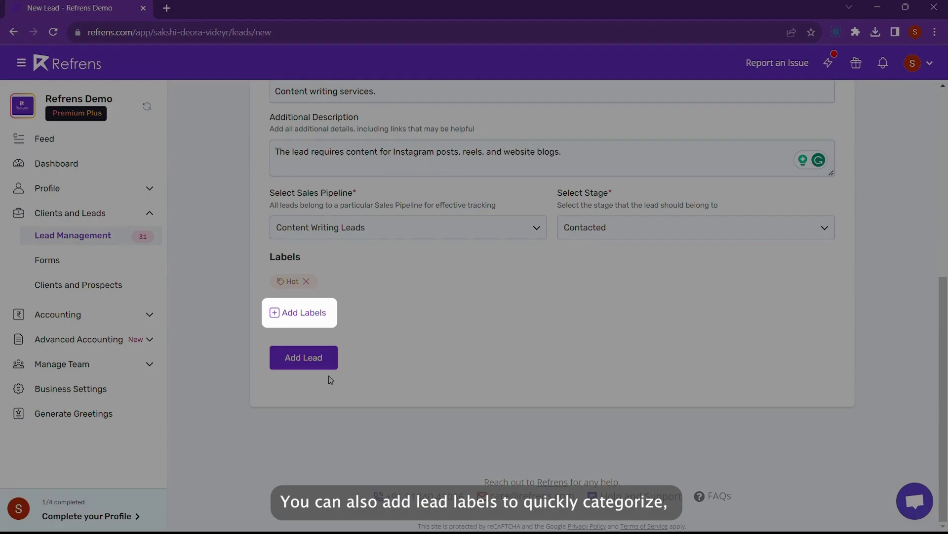
Open the lead labels list and bring up the label editing window.
left_click(284, 317)
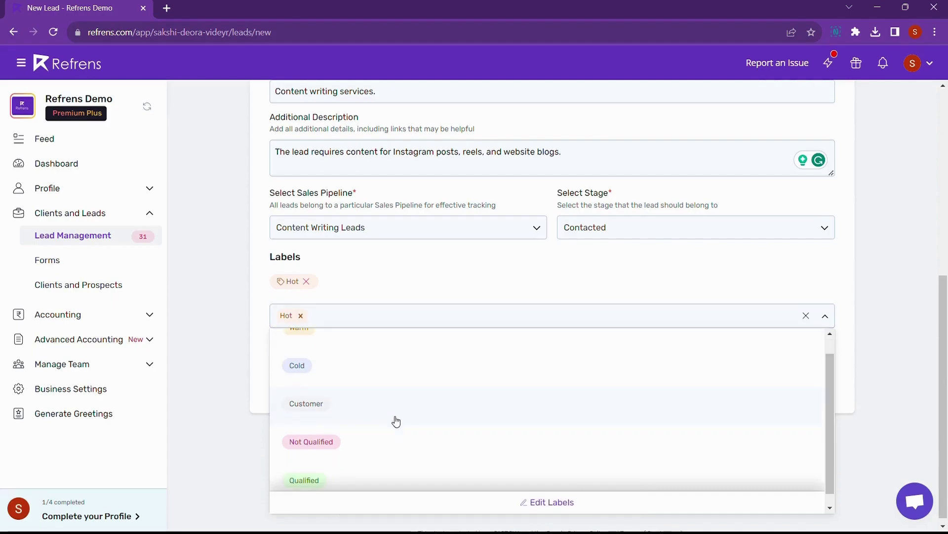
scroll(397, 421, "down", 1)
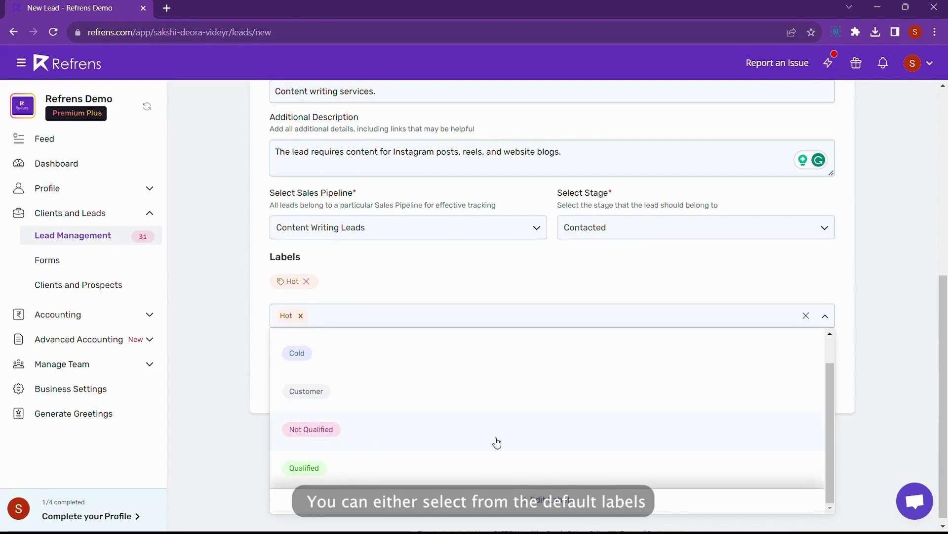
left_click(542, 501)
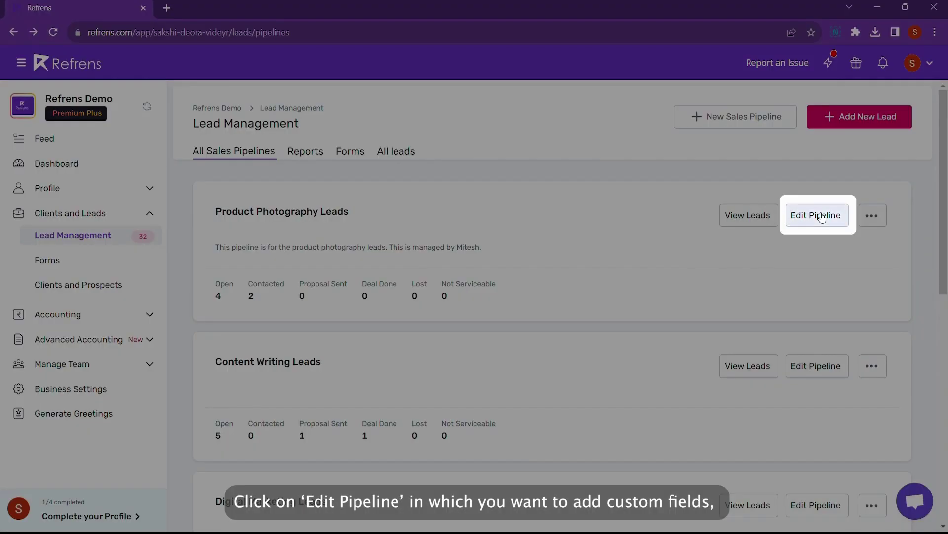
left_click(819, 216)
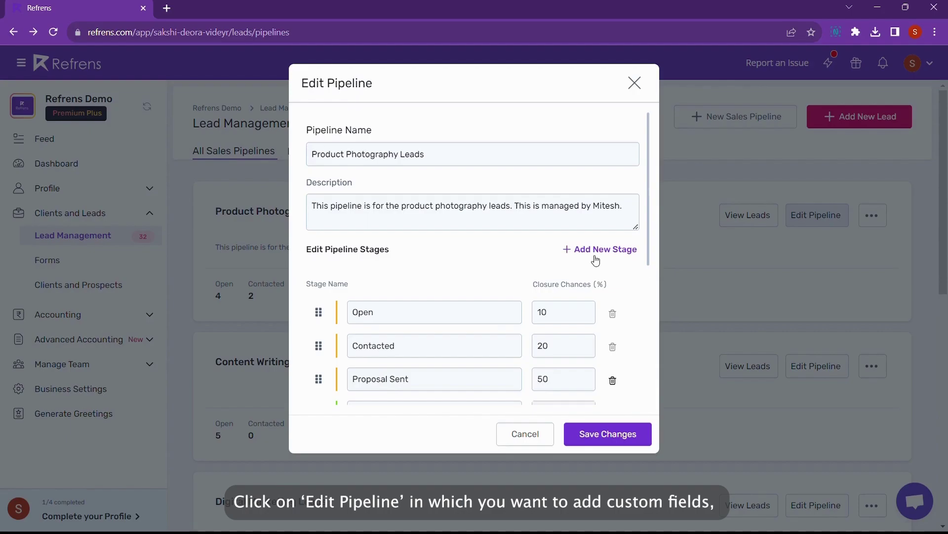
scroll(598, 261, "down", 5)
left_click(520, 392)
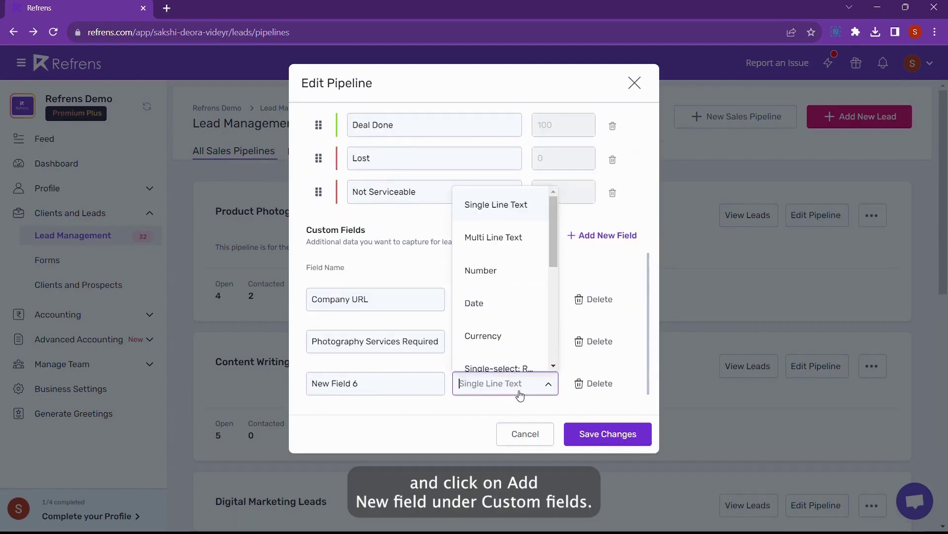
scroll(523, 293, "down", 2)
scroll(522, 292, "down", 2)
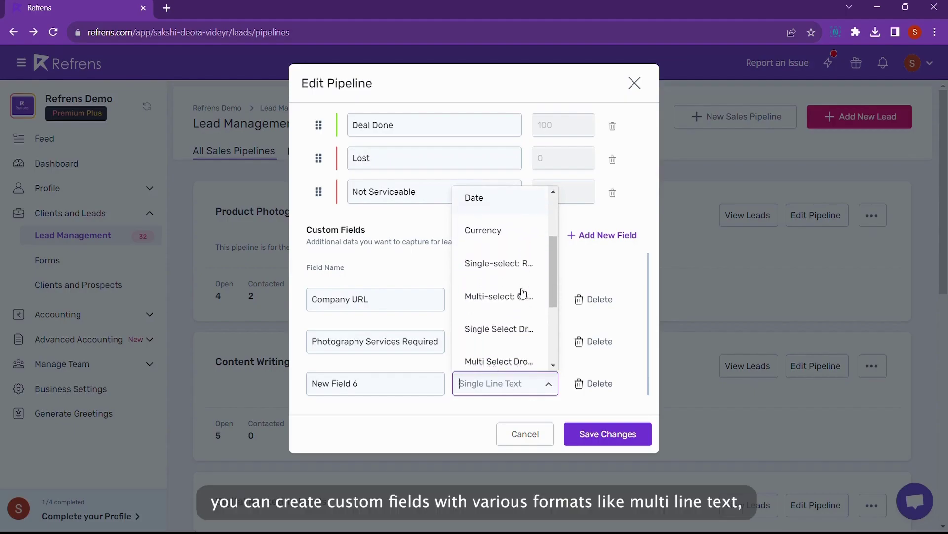
scroll(522, 292, "up", 3)
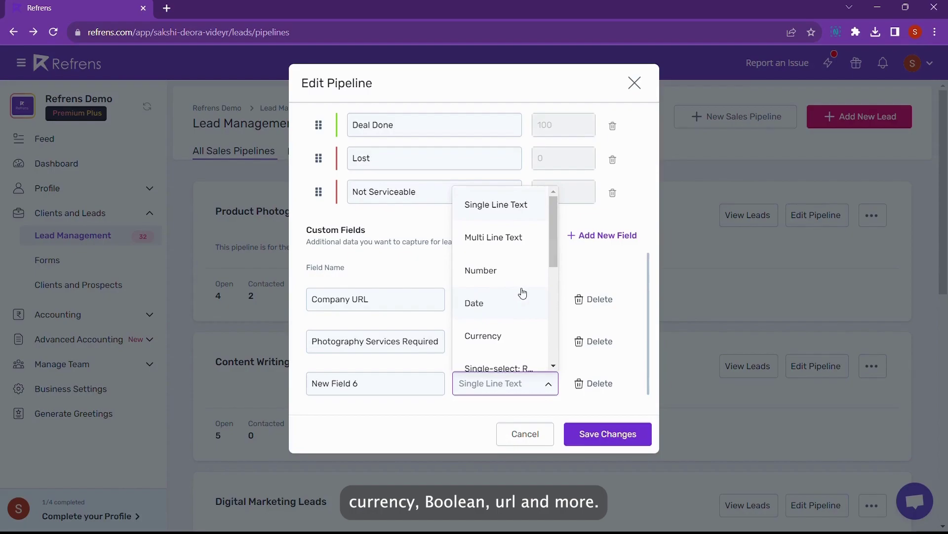
left_click(637, 95)
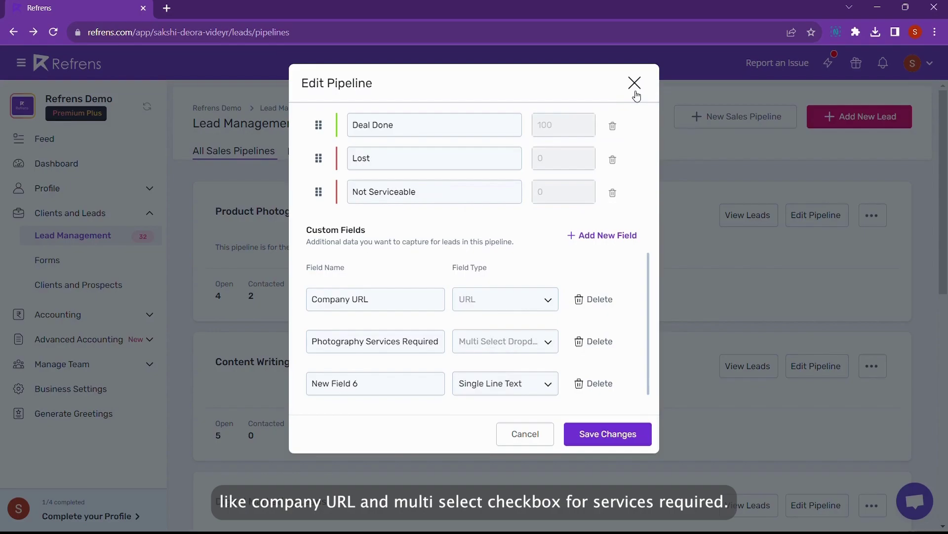
left_click(635, 91)
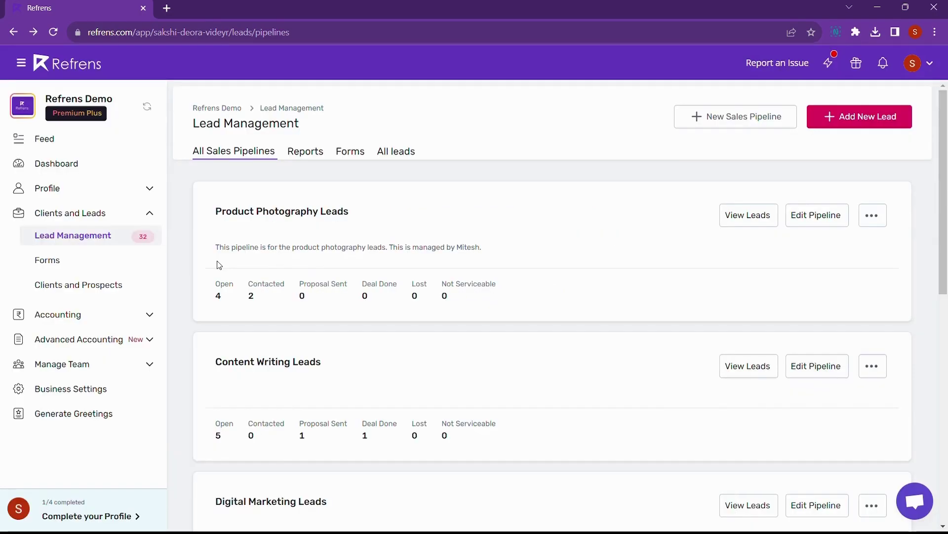
Show Product Photography Leads' custom fields under Lead Management System business settings.
left_click(90, 398)
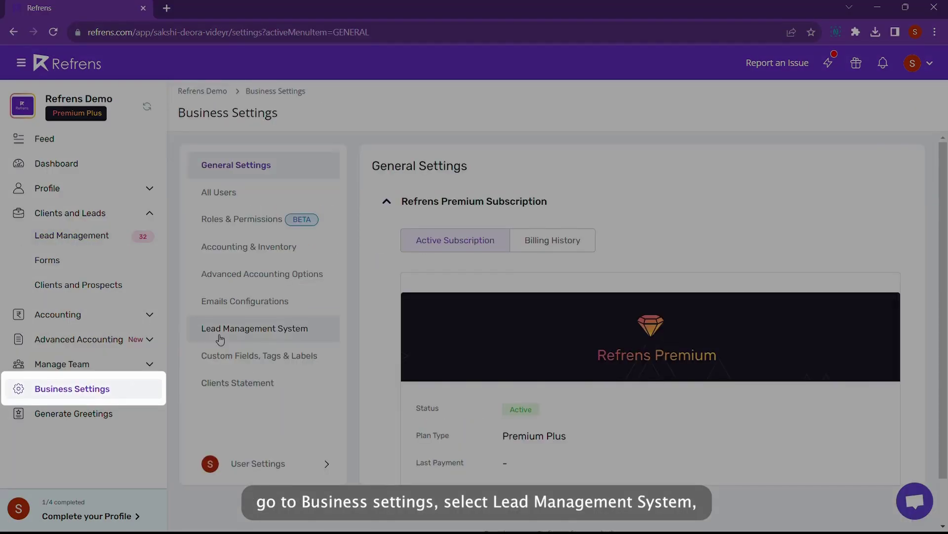
left_click(221, 338)
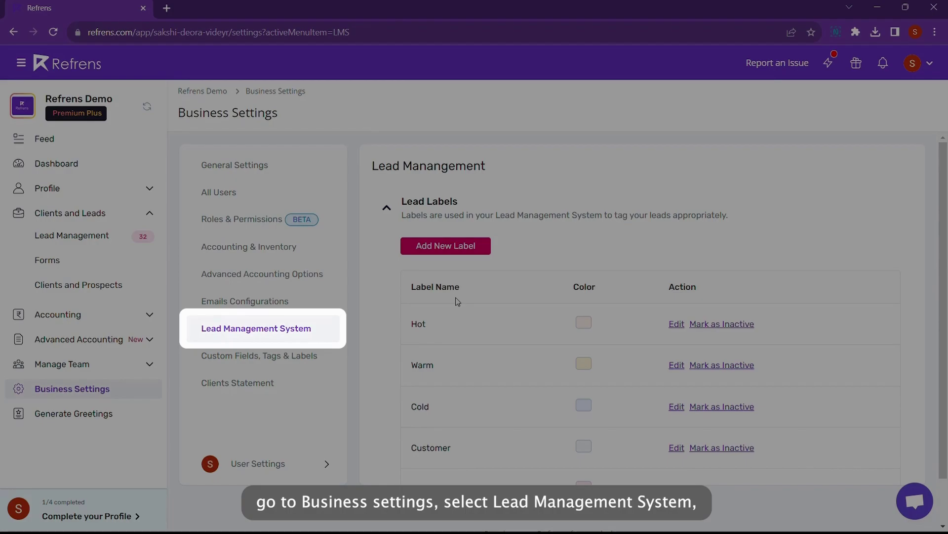
scroll(457, 301, "down", 2)
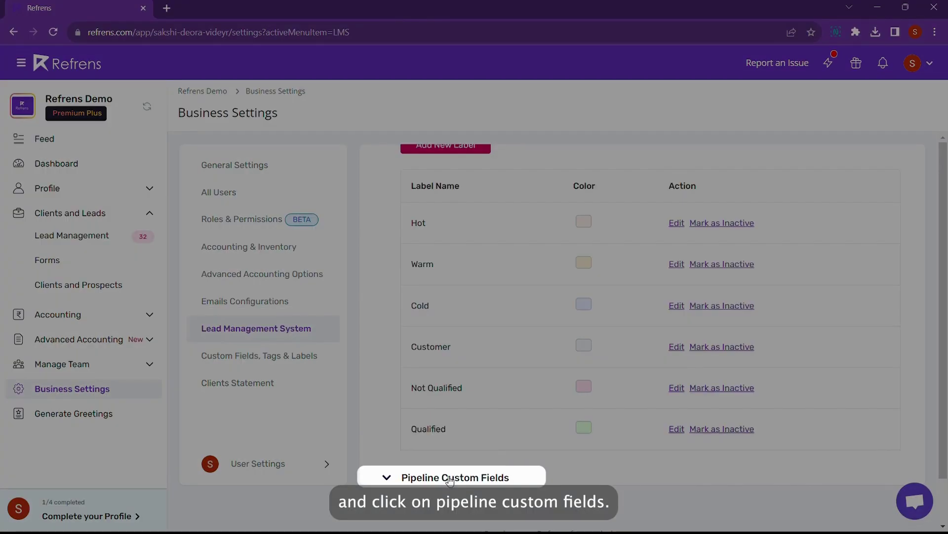
left_click(450, 477)
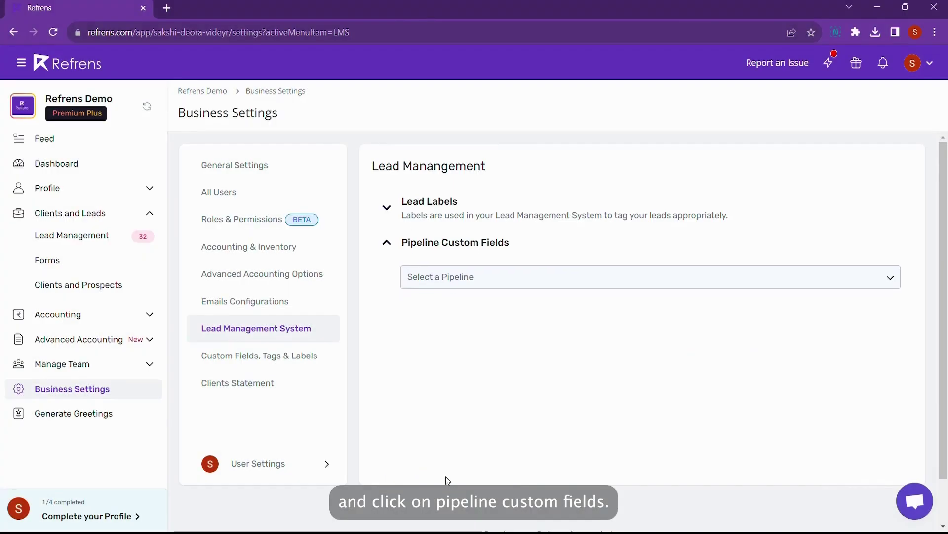
left_click(506, 280)
left_click(503, 304)
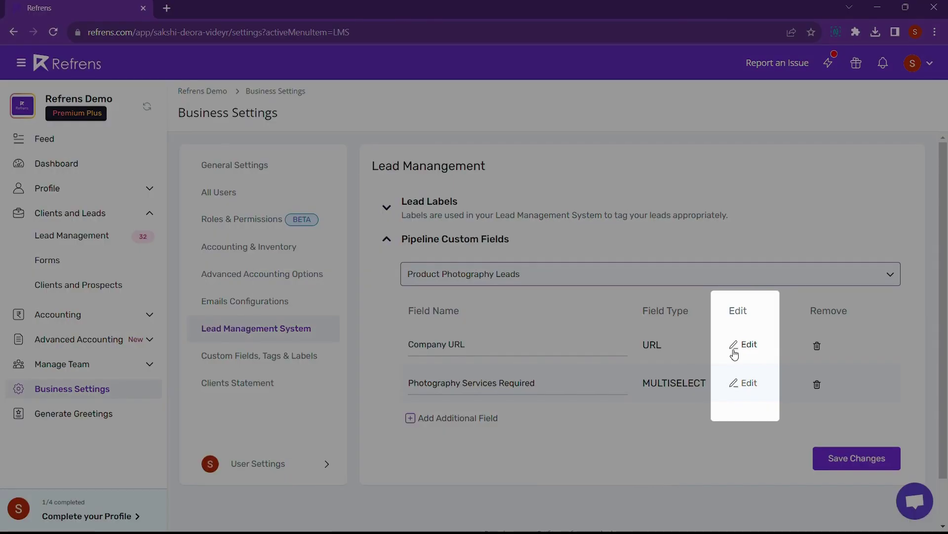
Open the Smit Shirts lead in Product Photography Leads and edit its custom fields.
left_click(66, 237)
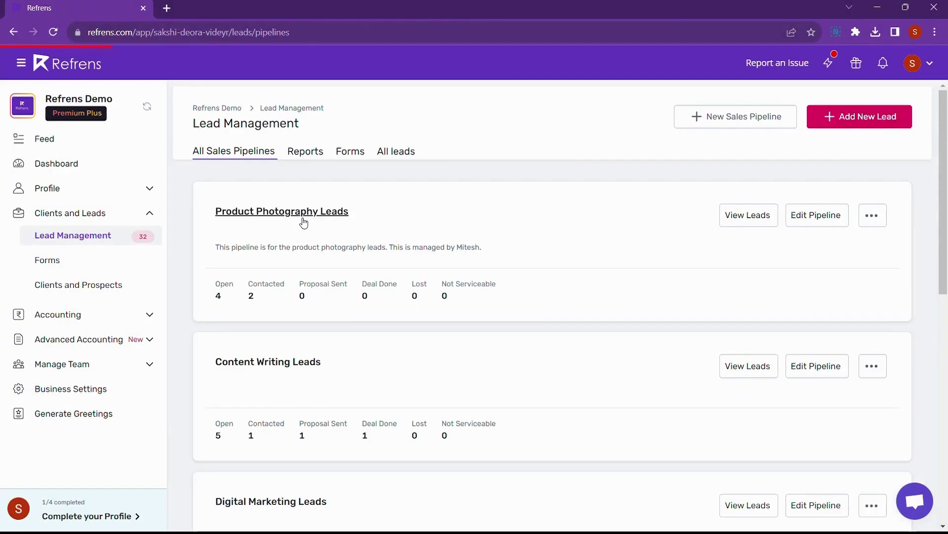
left_click(299, 213)
scroll(309, 268, "down", 4)
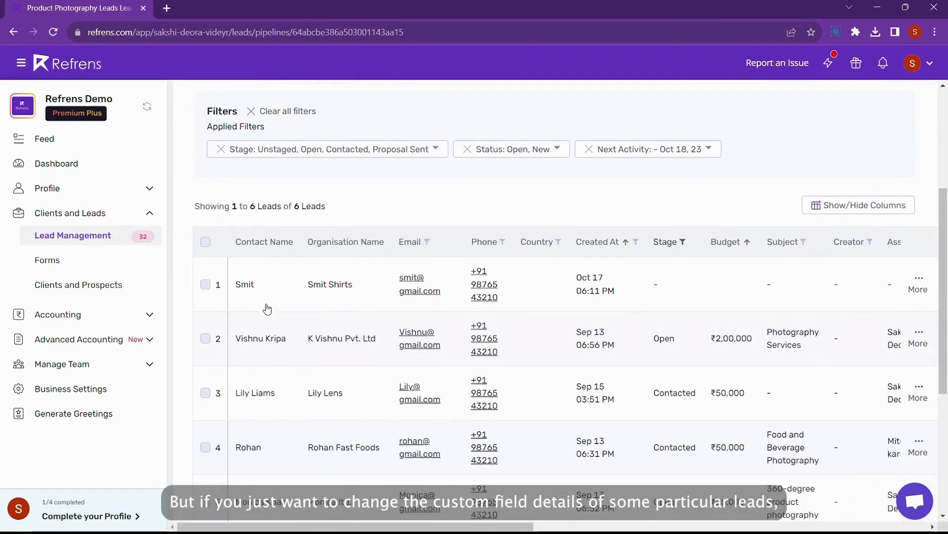
left_click(241, 293)
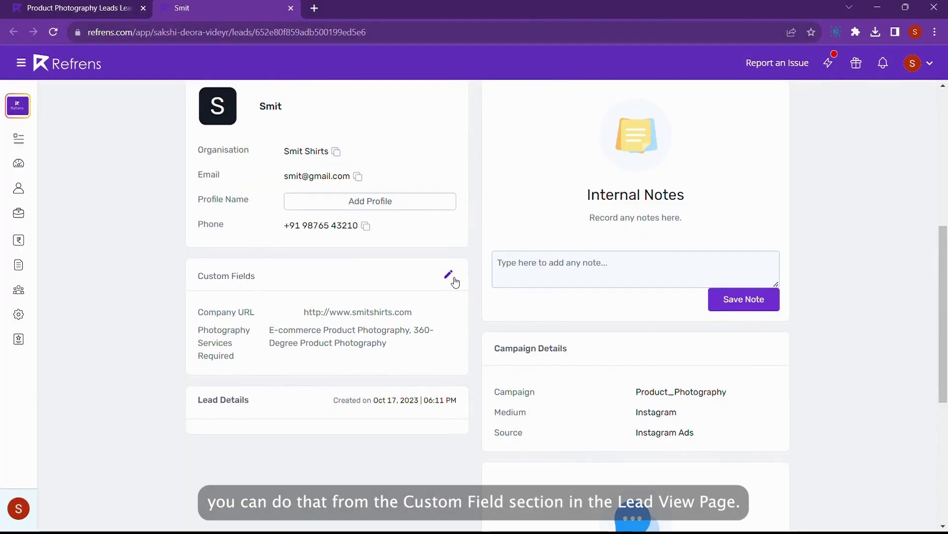
left_click(452, 278)
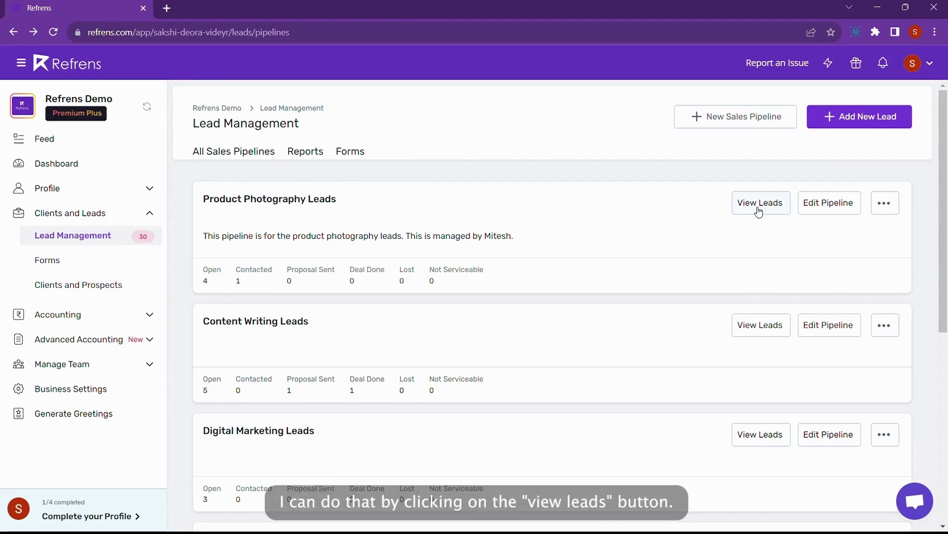
View the Product Photography Leads list and choose Bulk Upload Leads.
left_click(759, 212)
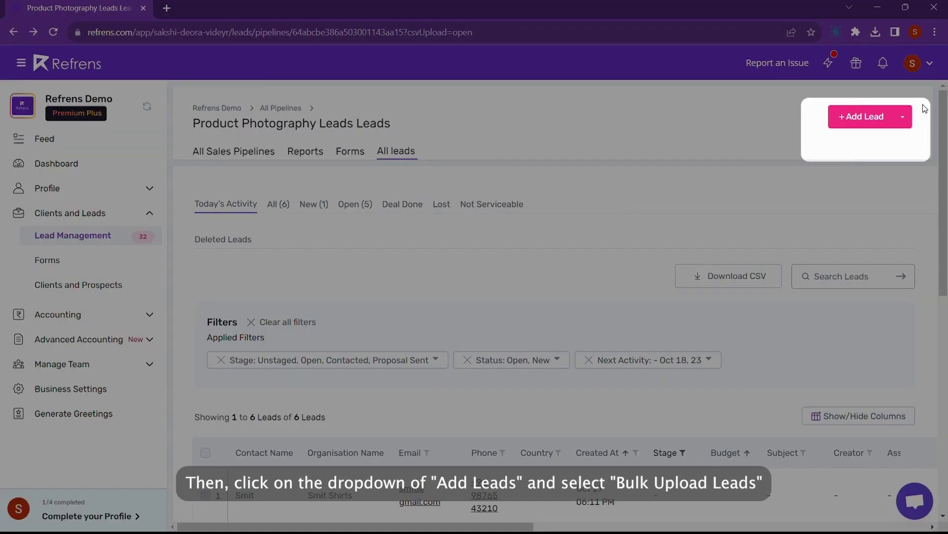
left_click(904, 117)
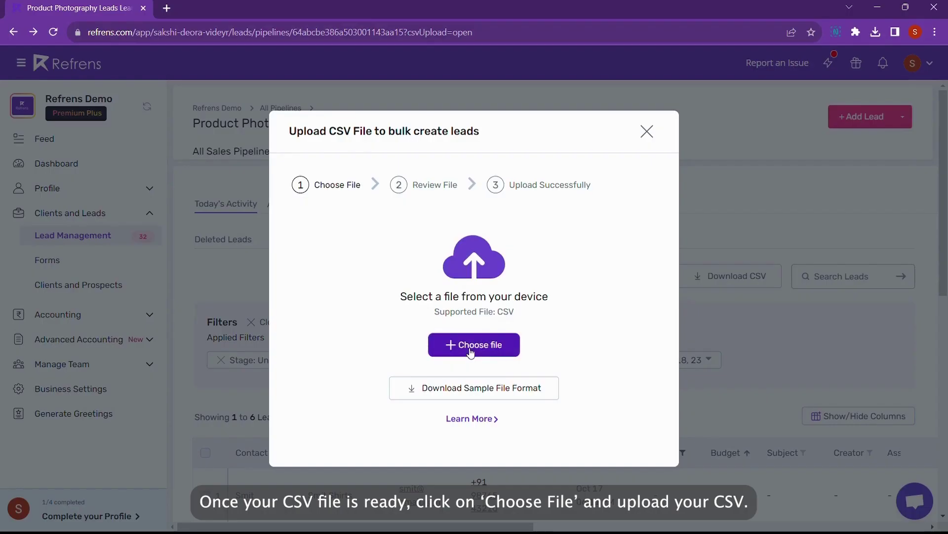
Attach the leads CSV and download its error report.
left_click(470, 350)
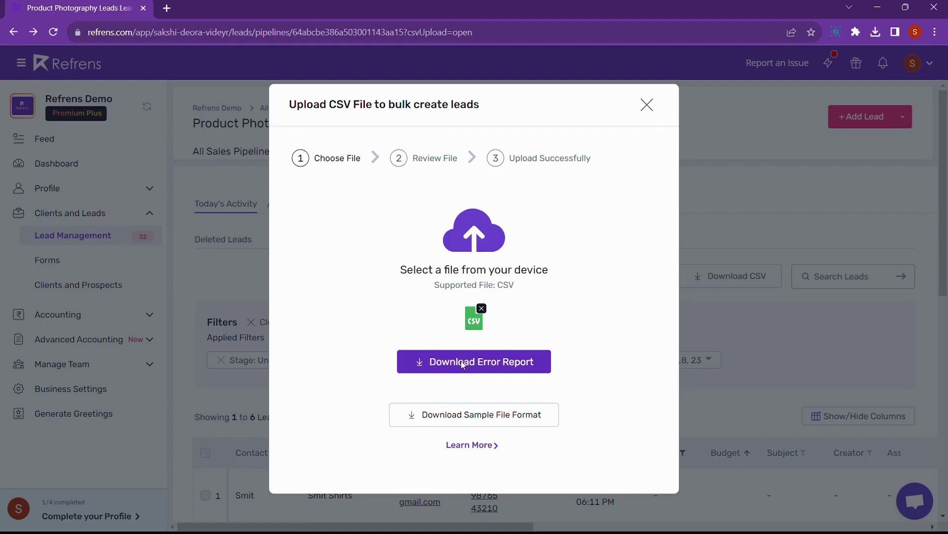
left_click(463, 365)
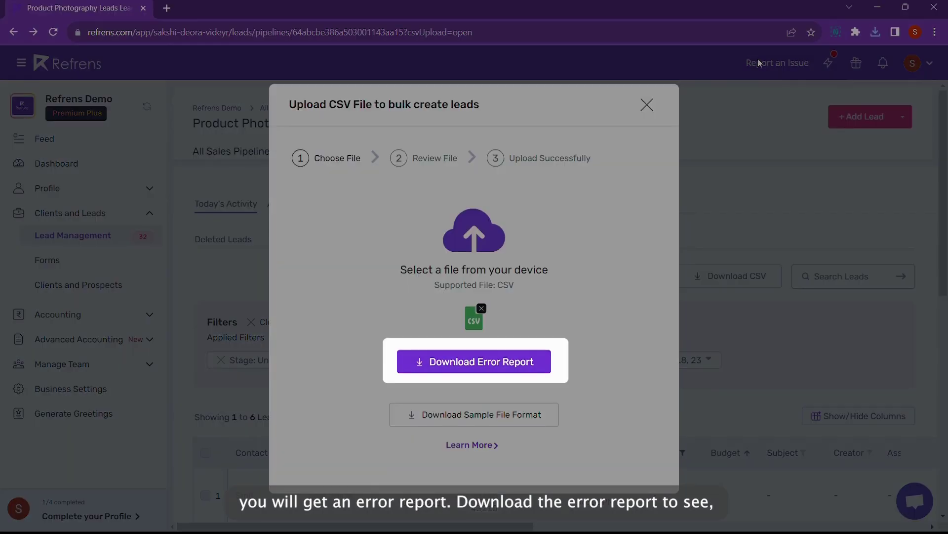
left_click(463, 365)
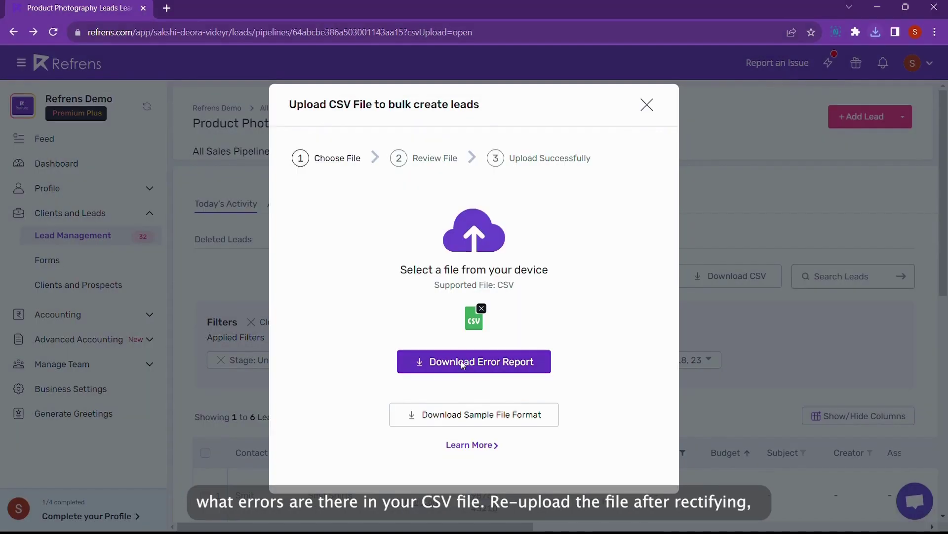
left_click(463, 365)
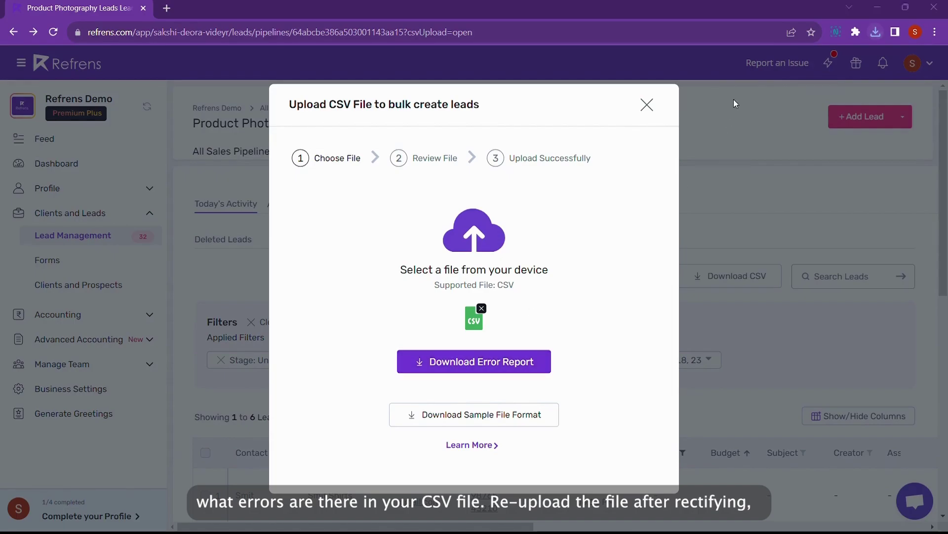
left_click(462, 364)
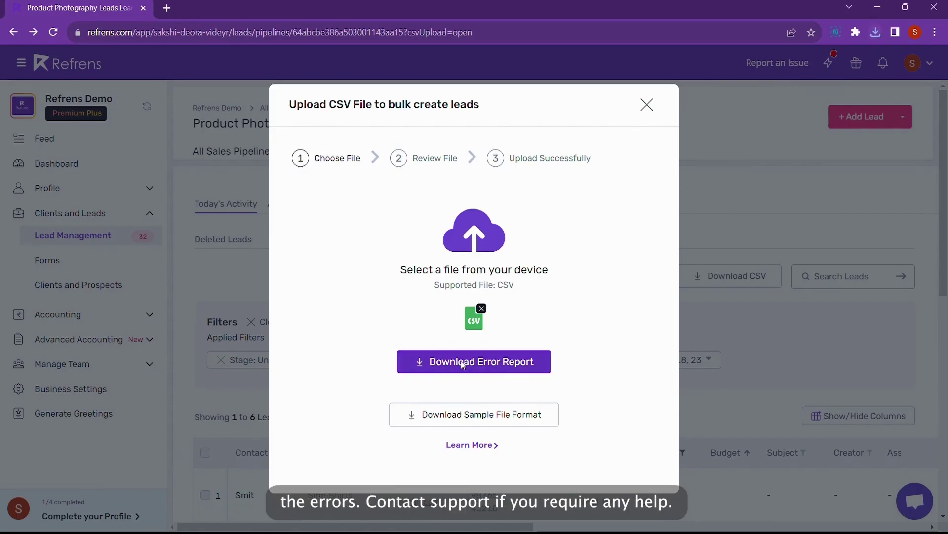
left_click(463, 364)
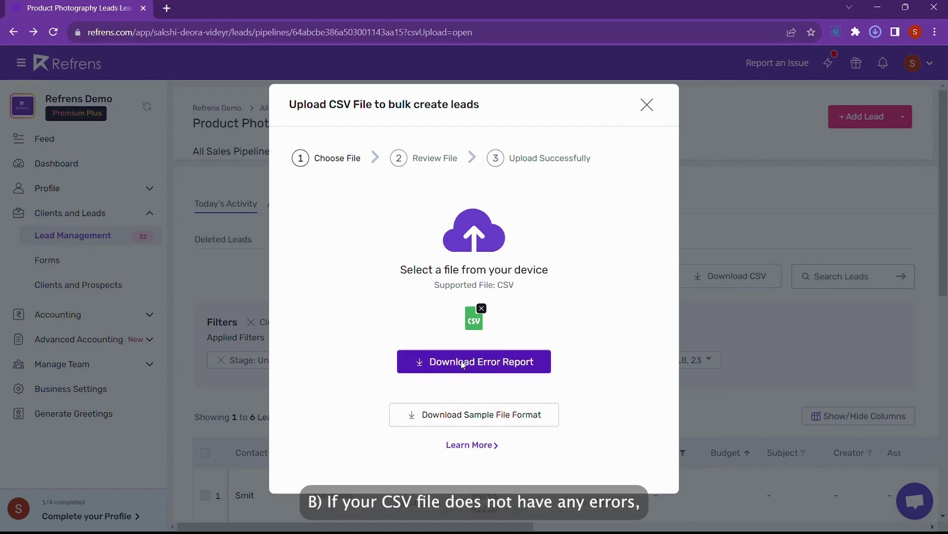
Replace the faulty CSV with the corrected file, upload it, and dismiss the confirmations.
left_click(481, 308)
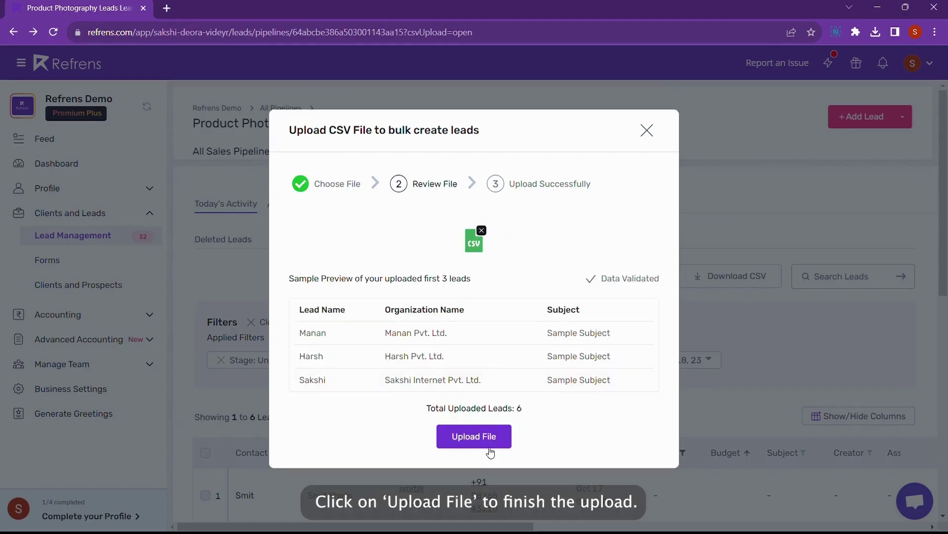
left_click(491, 442)
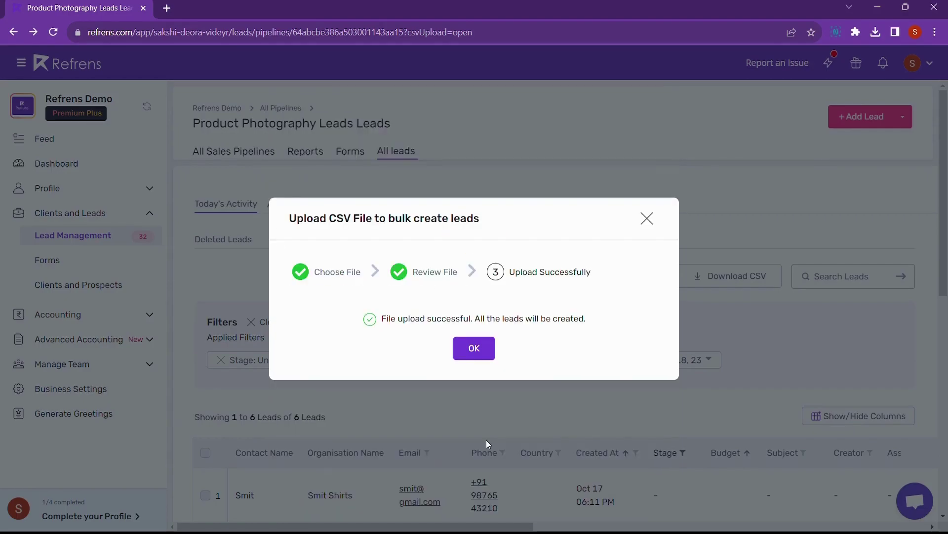
left_click(481, 352)
left_click(481, 352)
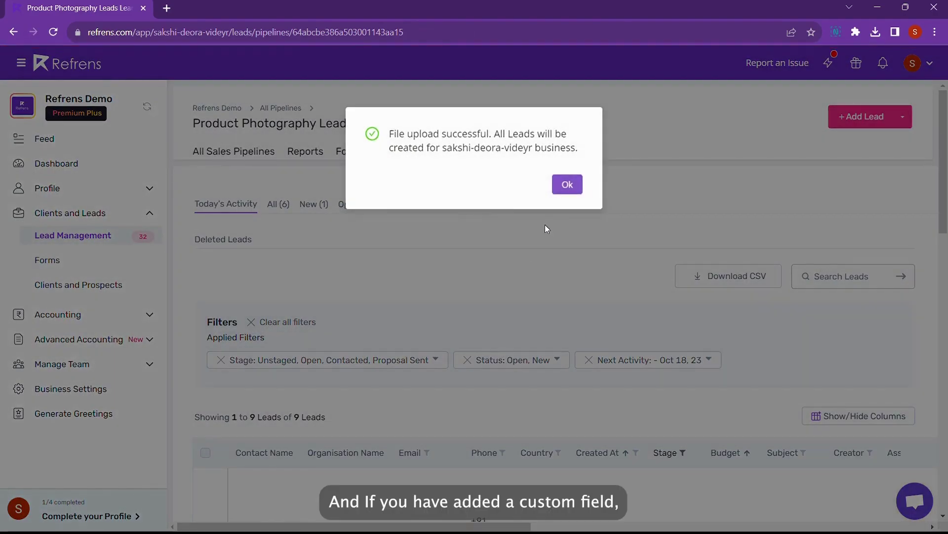
left_click(569, 184)
Scroll through the Product Photography Leads table to review all 12 leads.
scroll(568, 191, "down", 3)
scroll(568, 191, "down", 5)
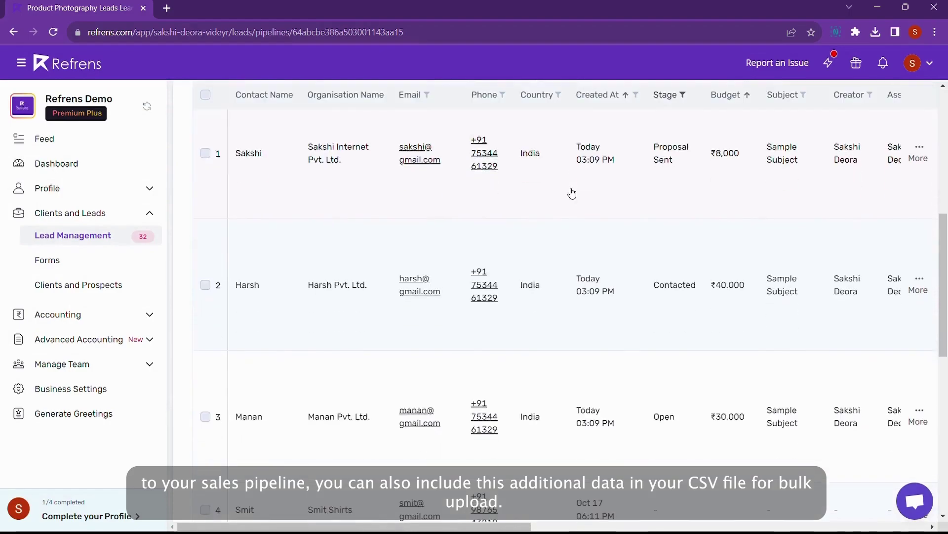
scroll(435, 257, "down", 3)
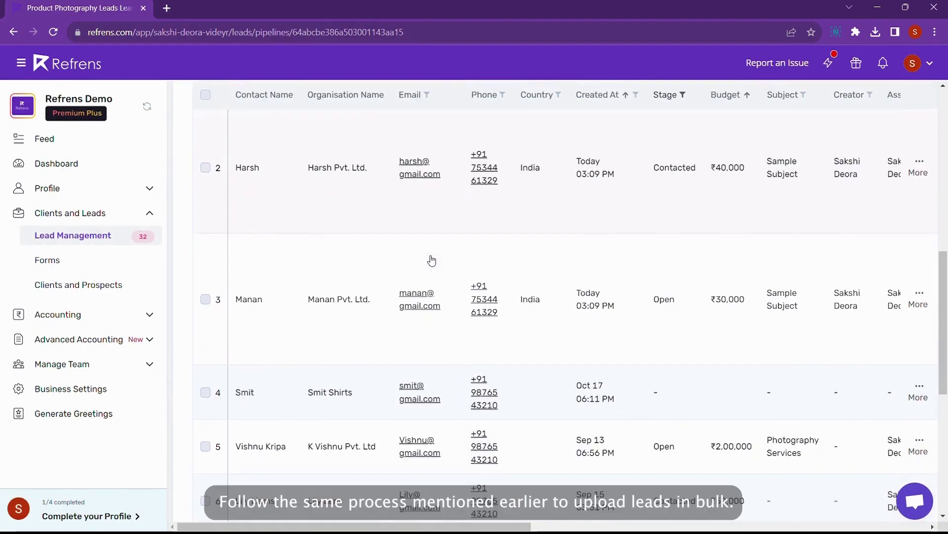
scroll(431, 260, "down", 5)
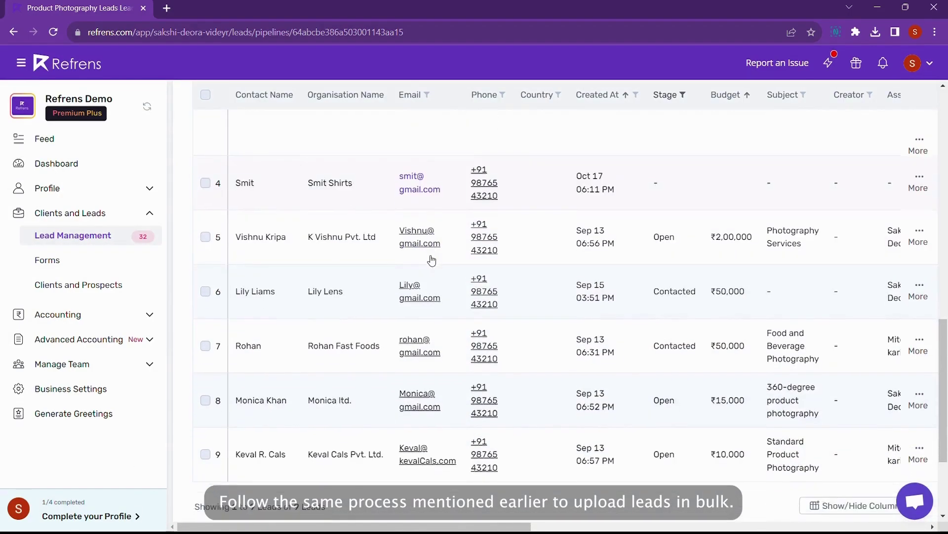
scroll(432, 259, "down", 1)
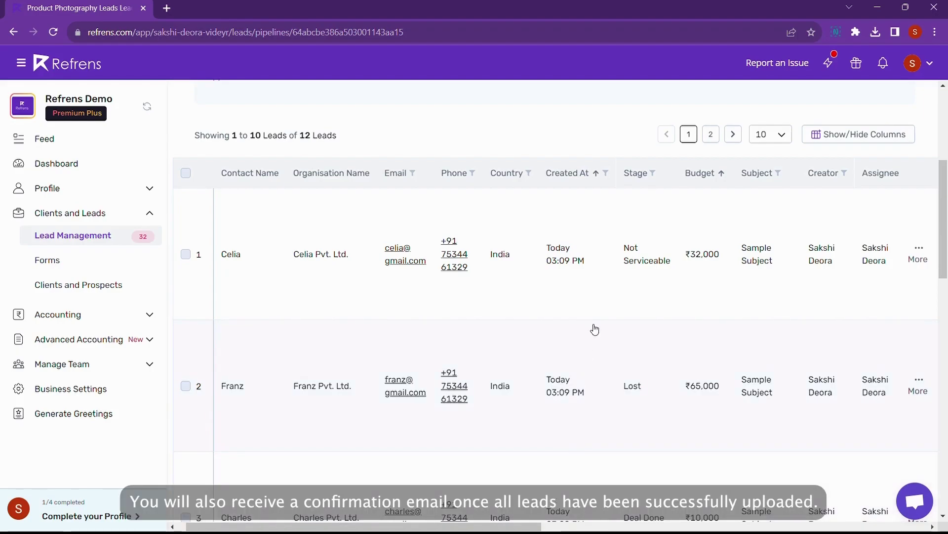
scroll(595, 329, "down", 10)
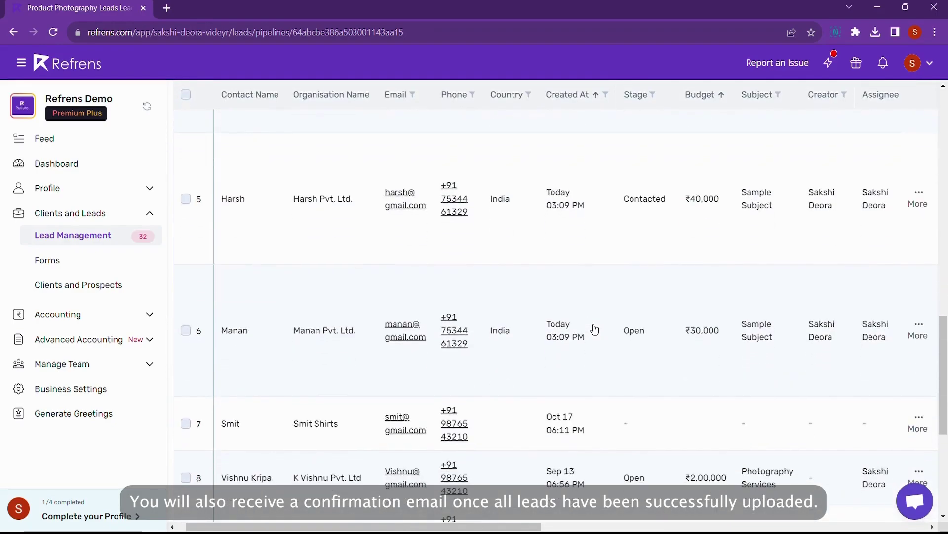
scroll(594, 329, "up", 12)
scroll(595, 330, "up", 2)
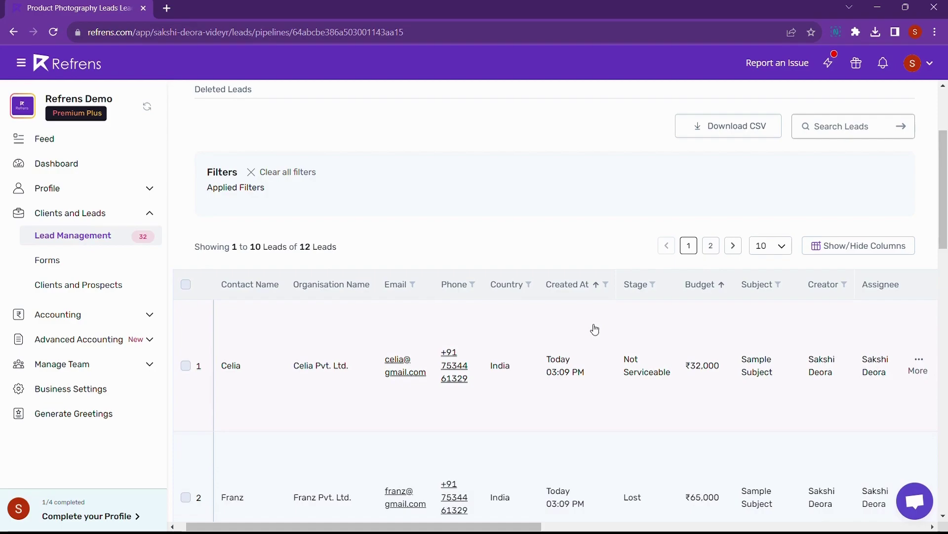
Open the Smit Shirts lead and scroll down to its Campaign Details.
scroll(595, 329, "down", 15)
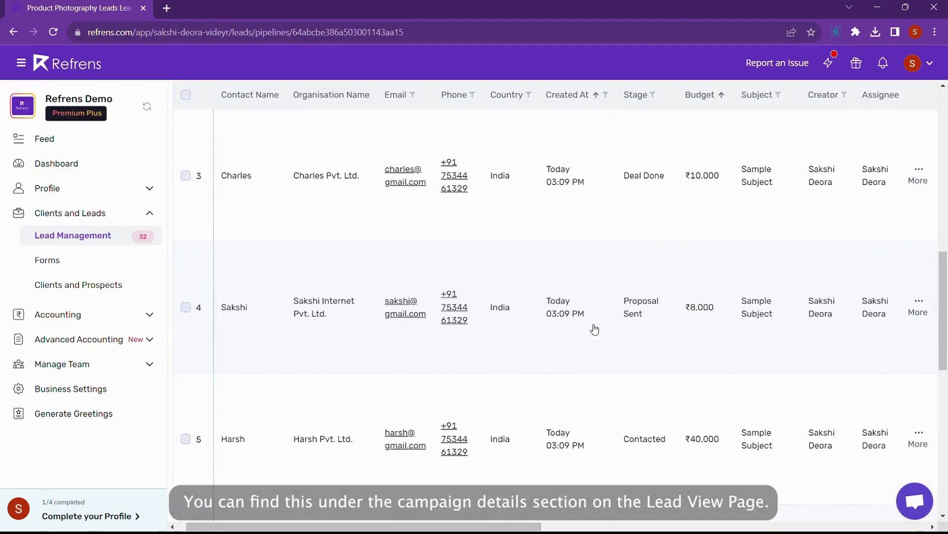
left_click(234, 335)
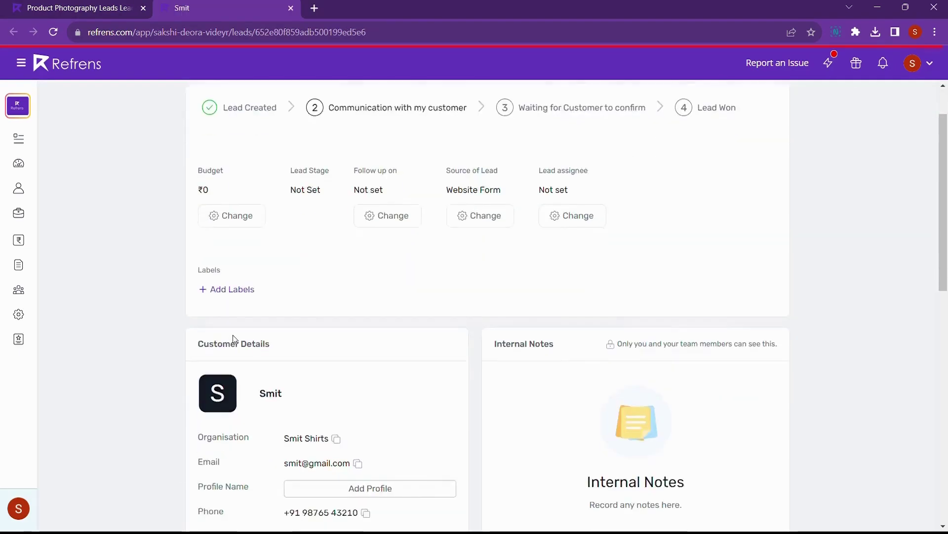
scroll(234, 338, "down", 5)
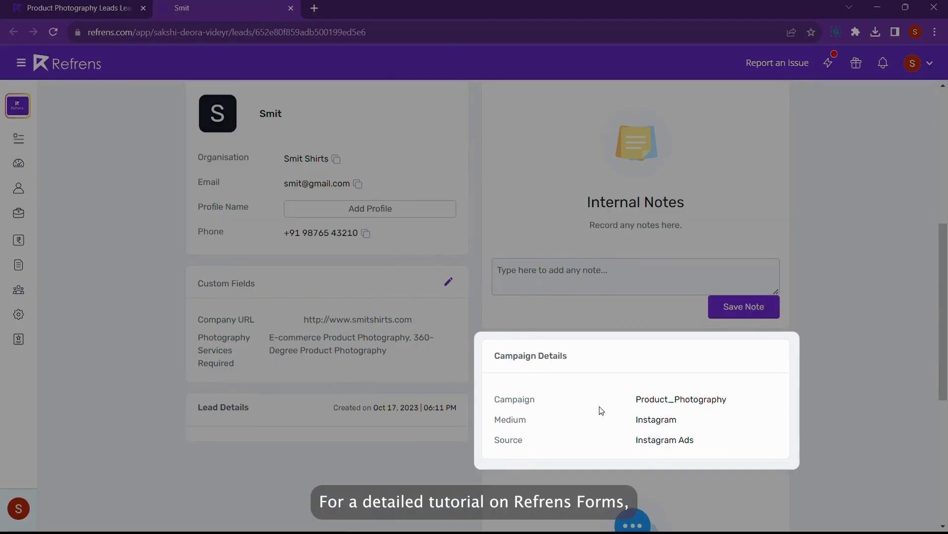